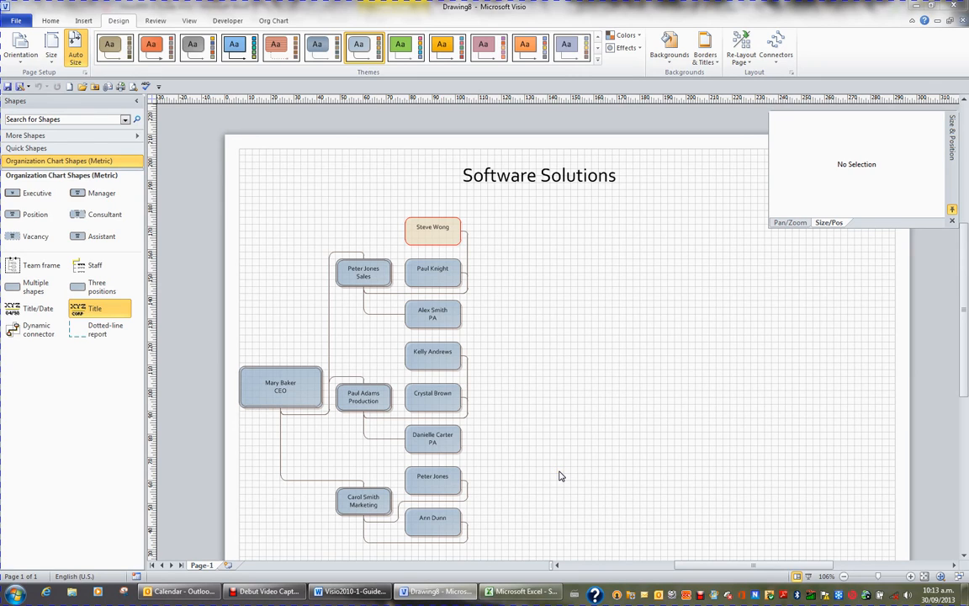
pyautogui.click(560, 475)
pyautogui.click(557, 474)
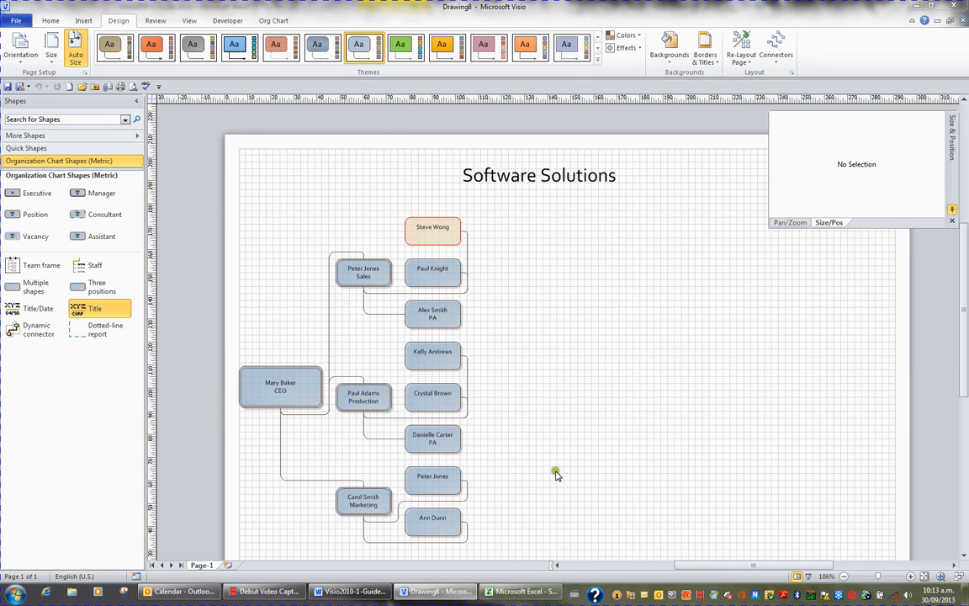
# Step: Switch to Excel and examine the Master_Shape entries and the President & CEO's Reports_To cell in Sample Org Chart Data.xls
pyautogui.click(522, 592)
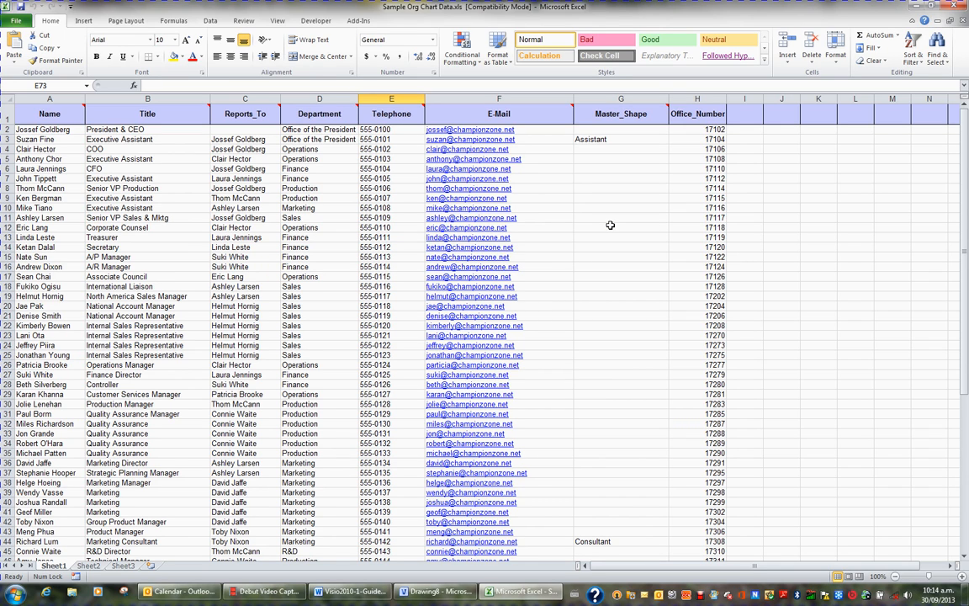
pyautogui.click(621, 139)
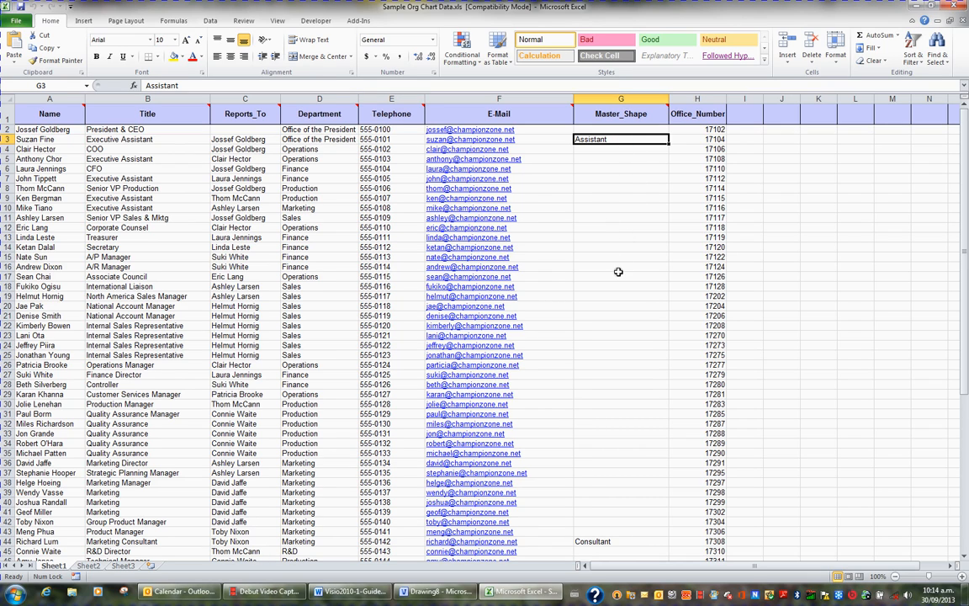
pyautogui.click(637, 542)
pyautogui.scroll(-5, 576, 488)
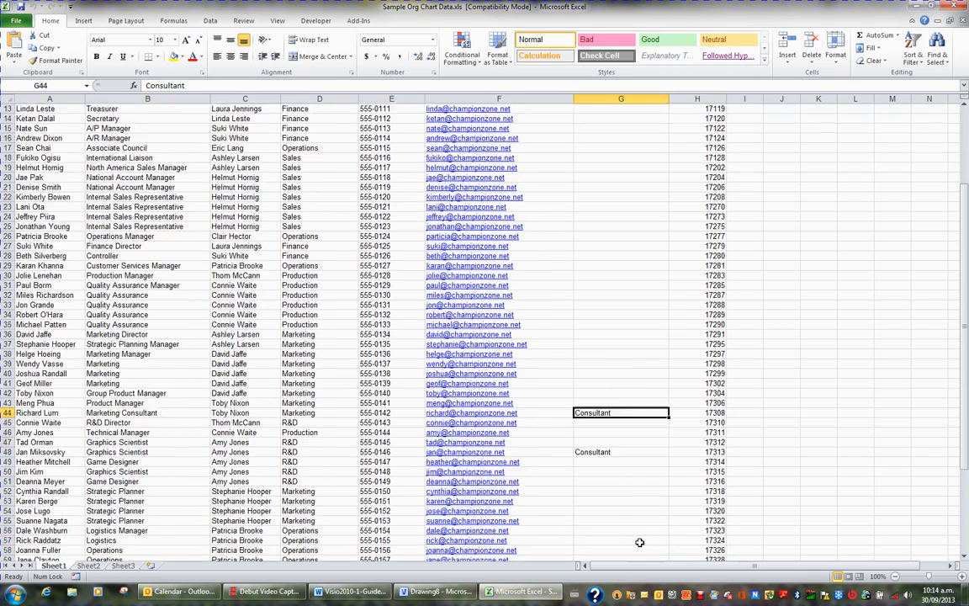
pyautogui.click(623, 420)
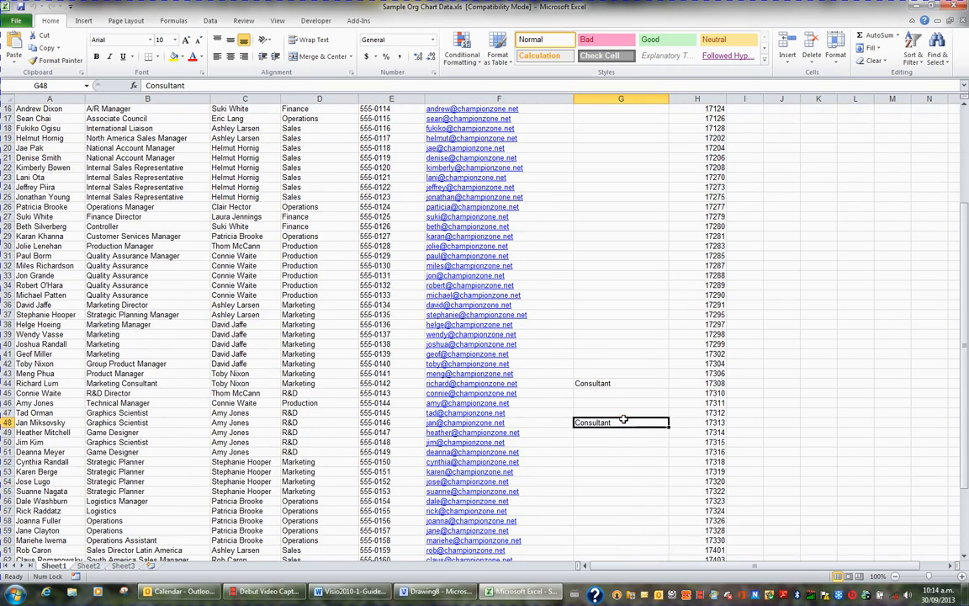
pyautogui.scroll(-5, 628, 460)
pyautogui.scroll(4, 629, 464)
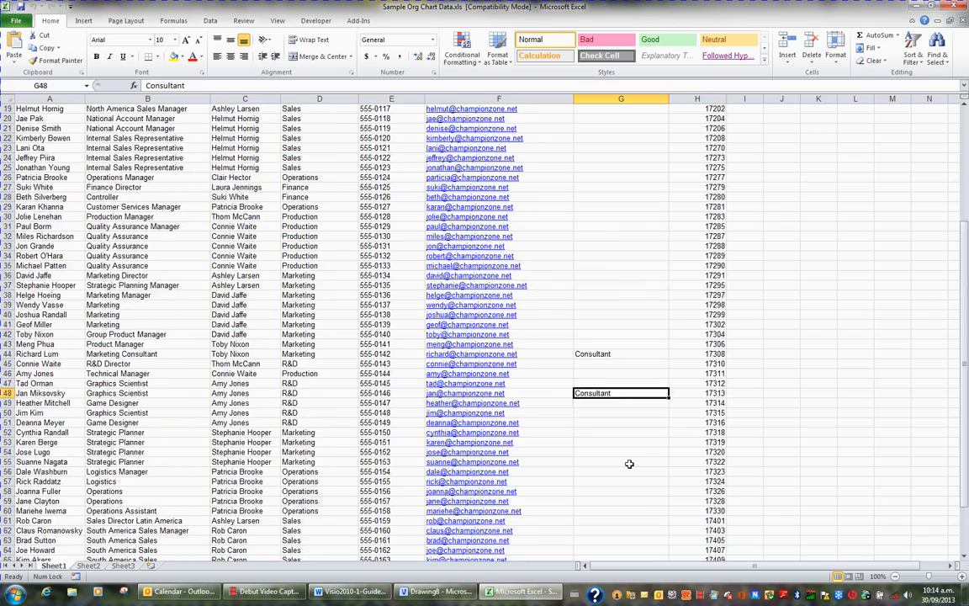
pyautogui.scroll(6, 630, 463)
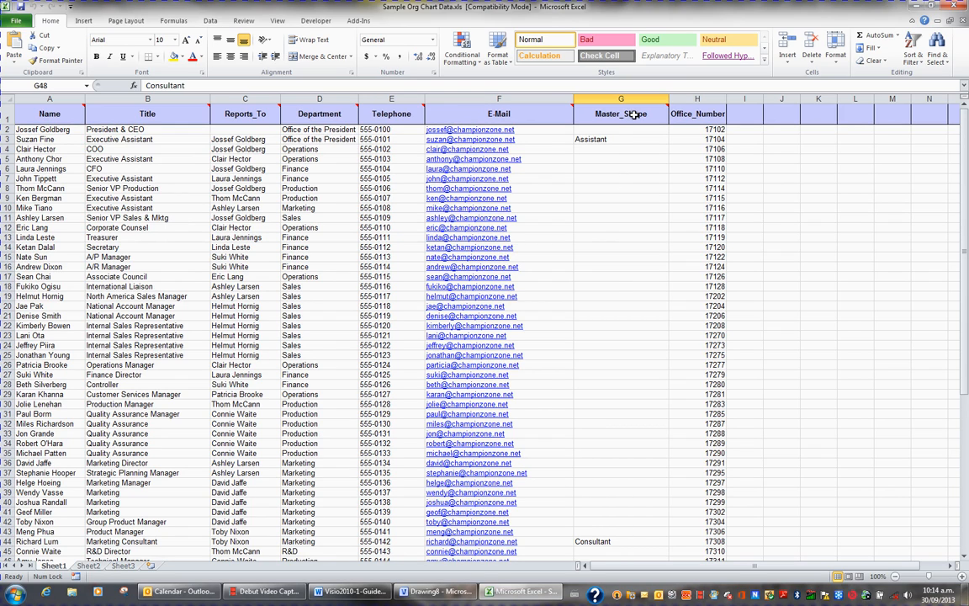
pyautogui.click(263, 130)
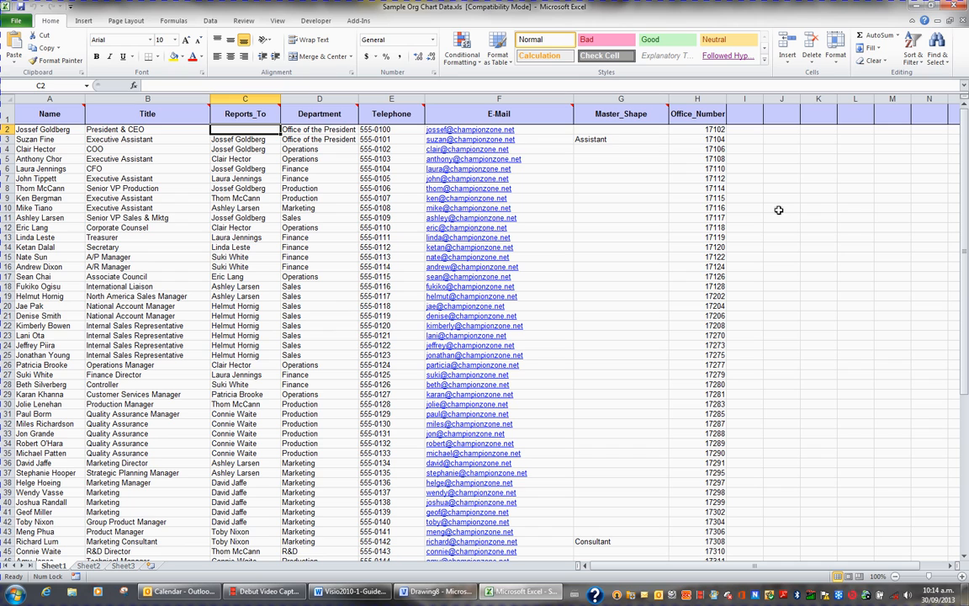
# Step: Close Excel and create a new Visio drawing from the Business category's Organization Chart Wizard template in metric units
pyautogui.click(953, 8)
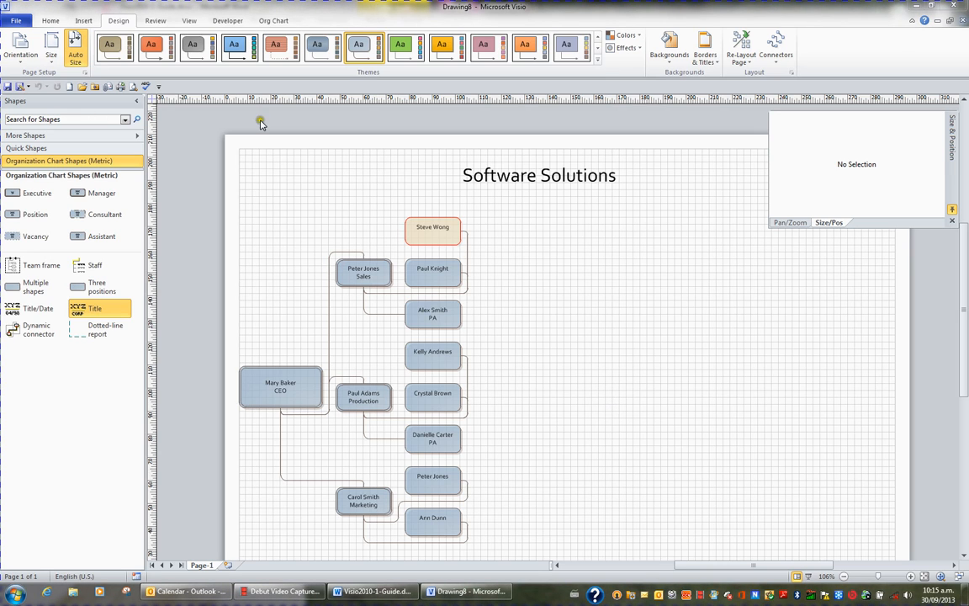
pyautogui.click(17, 21)
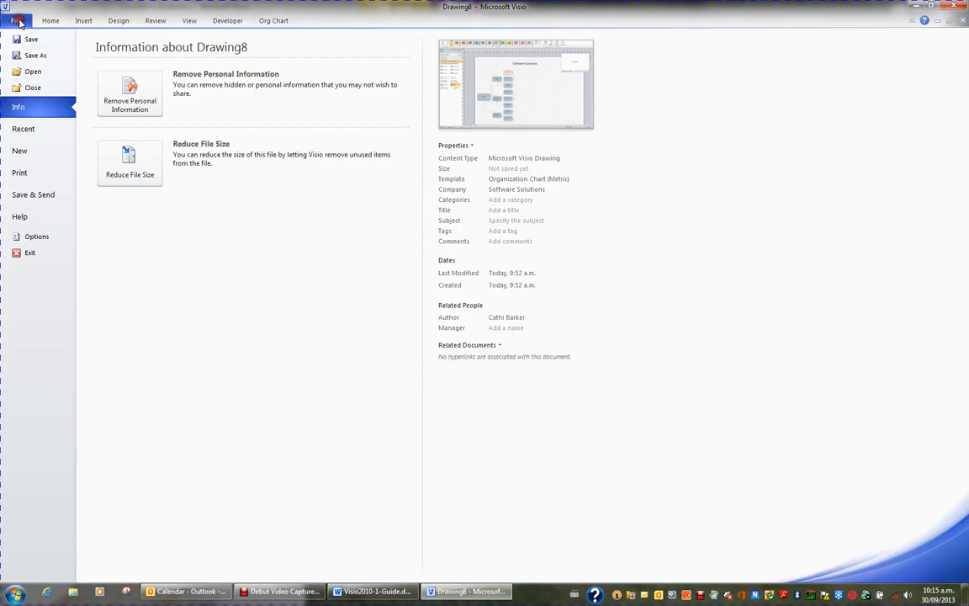
pyautogui.click(20, 152)
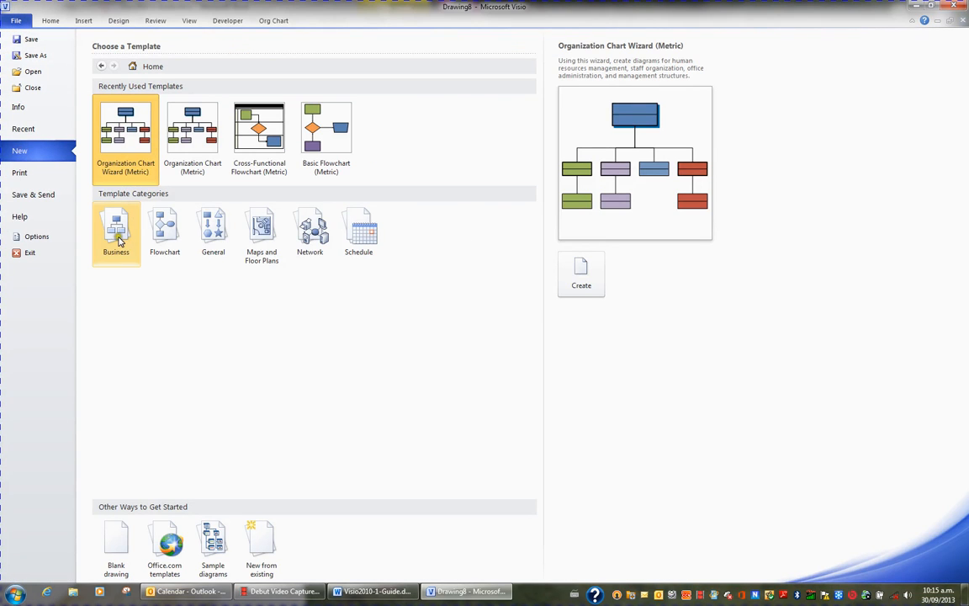
pyautogui.click(117, 240)
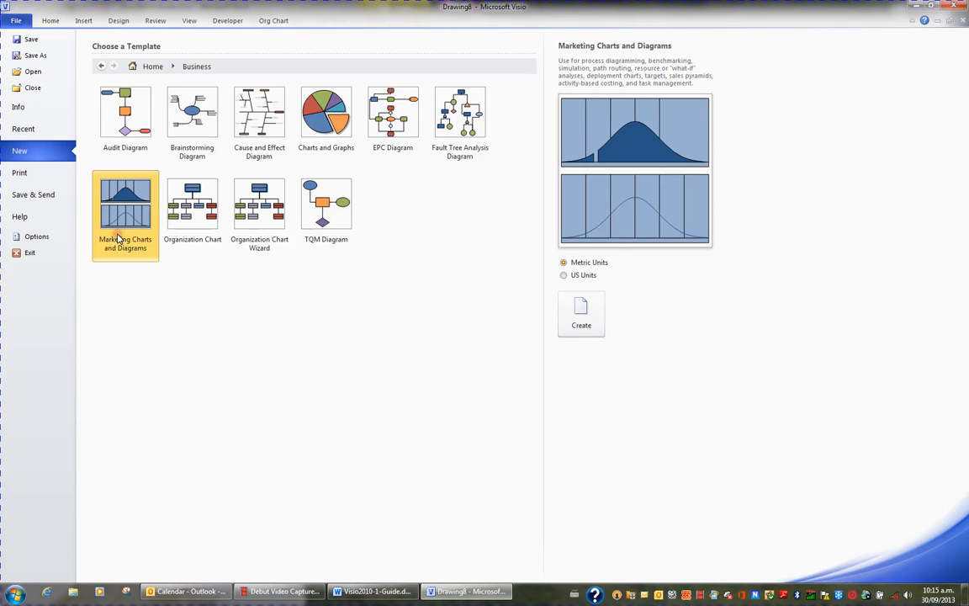
pyautogui.click(255, 207)
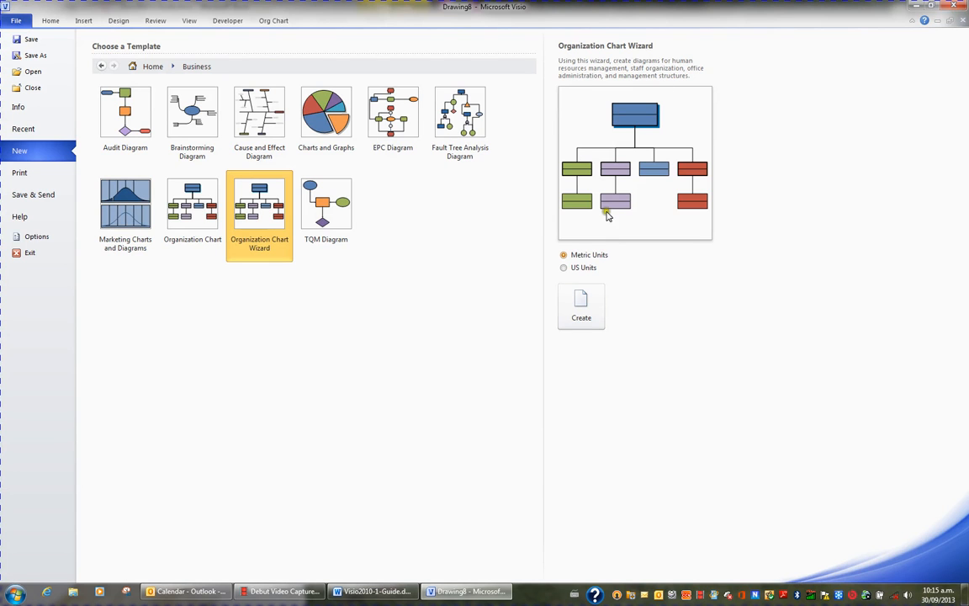
pyautogui.click(584, 312)
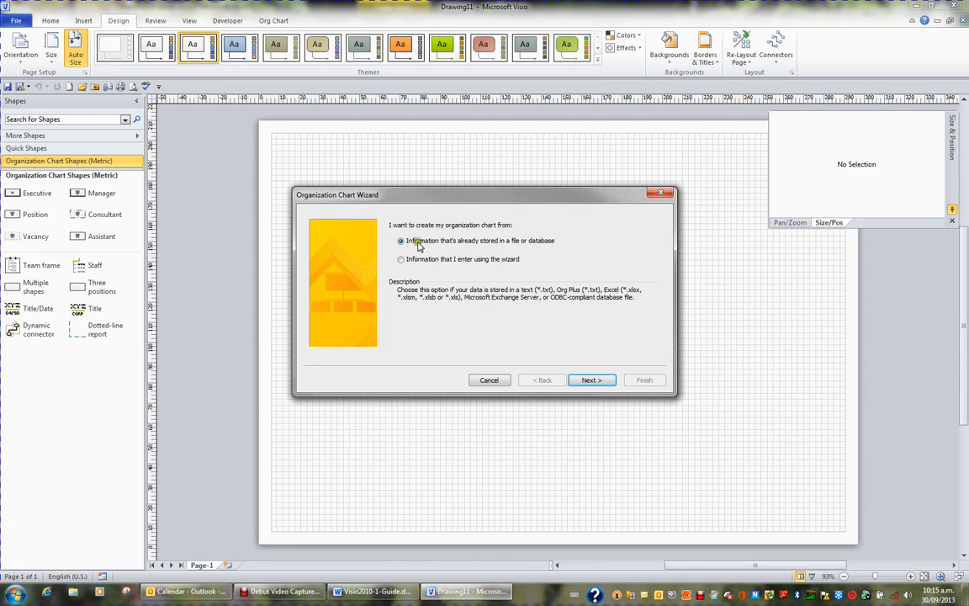
# Step: Set the wizard's source to stored information in a text, Org Plus or Excel file and choose Sample Org Chart Data.xls from the Desktop
pyautogui.click(593, 380)
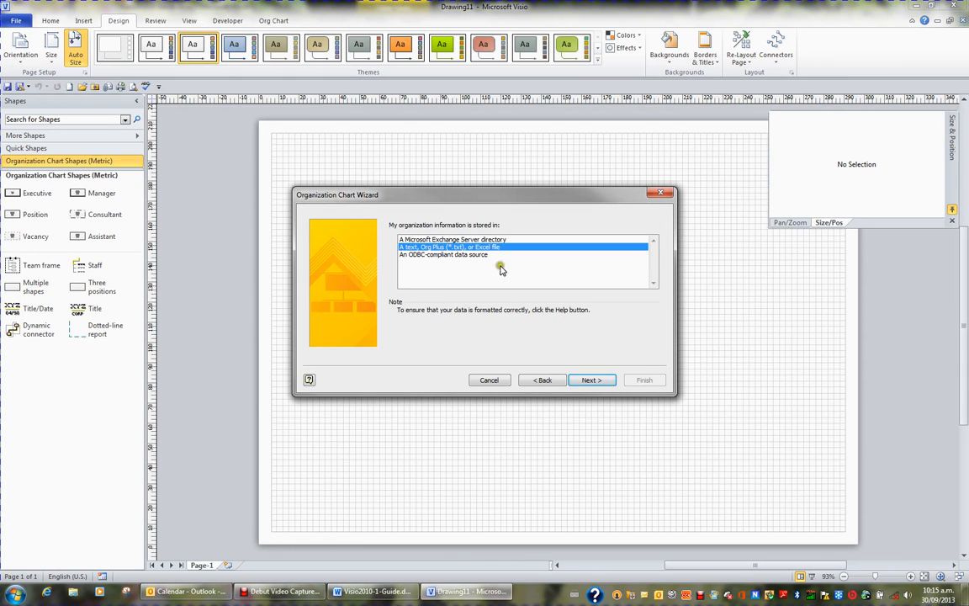
pyautogui.click(592, 380)
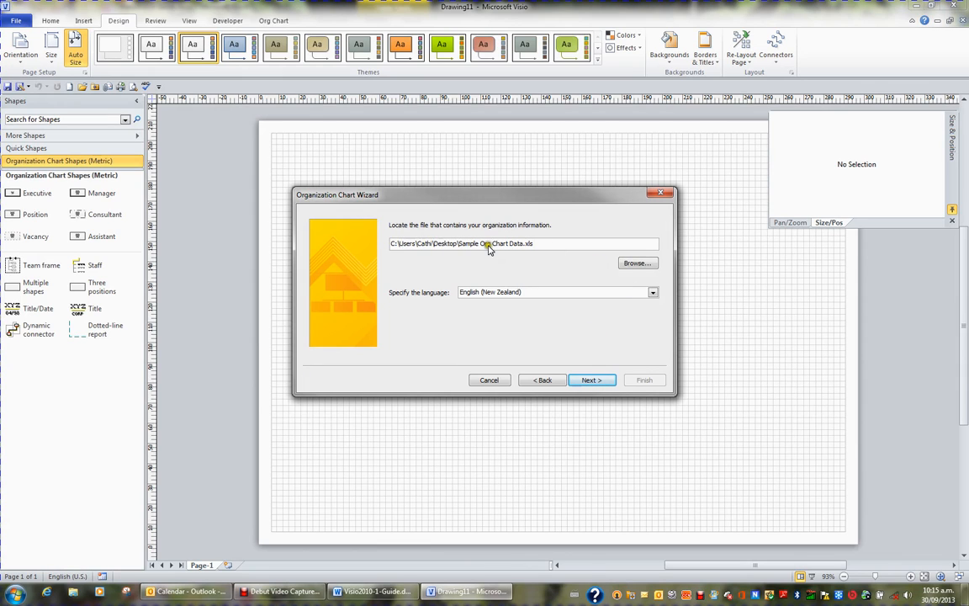
pyautogui.moveTo(533, 244); pyautogui.dragTo(392, 244)
pyautogui.press('BackSpace')
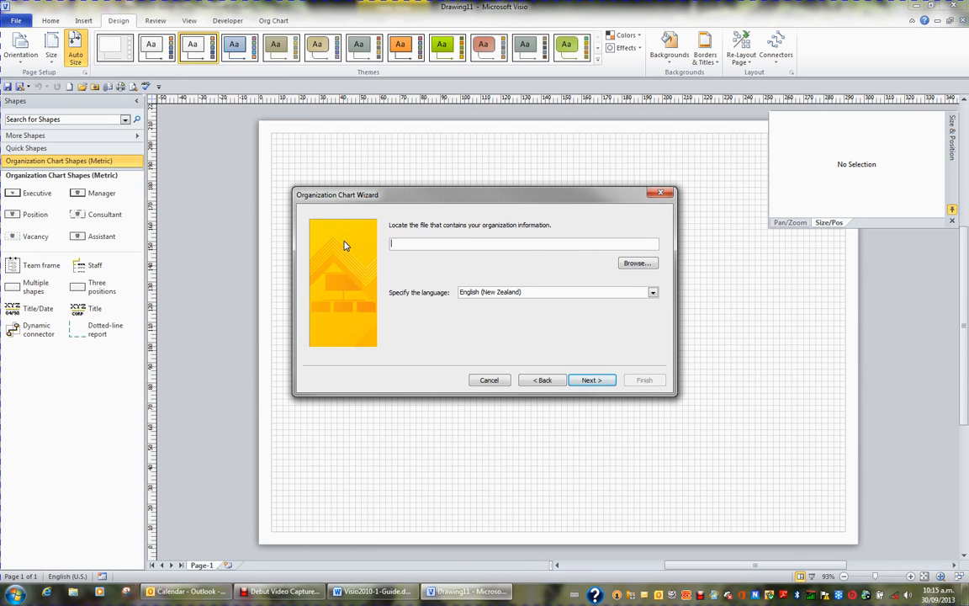
pyautogui.click(637, 264)
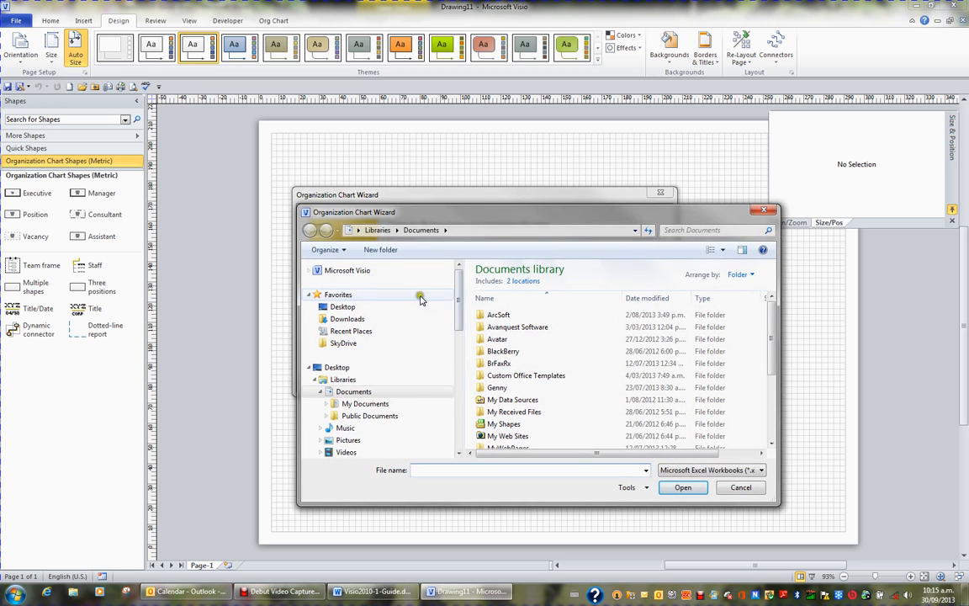
pyautogui.click(338, 307)
pyautogui.click(524, 333)
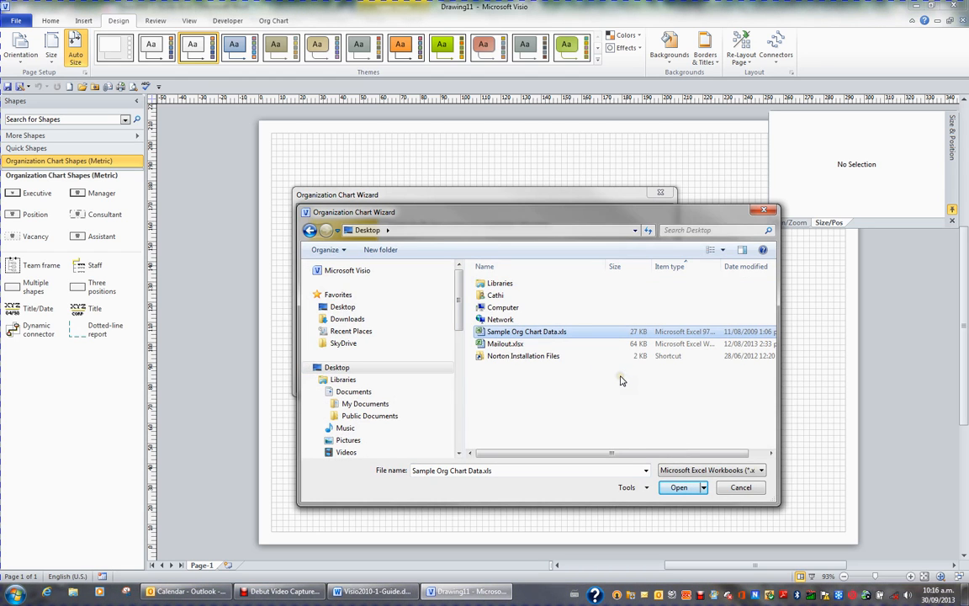
pyautogui.click(679, 489)
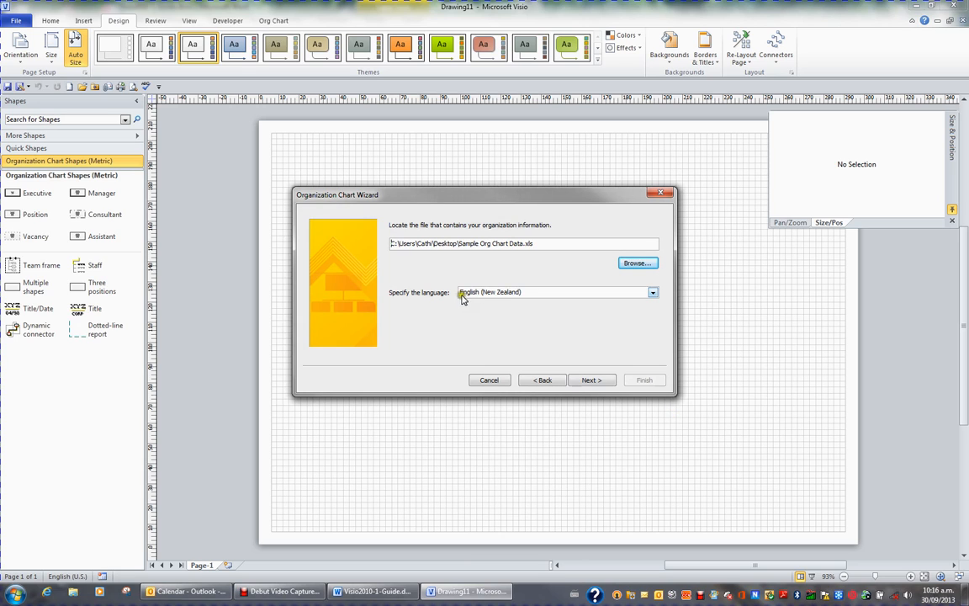
pyautogui.click(593, 383)
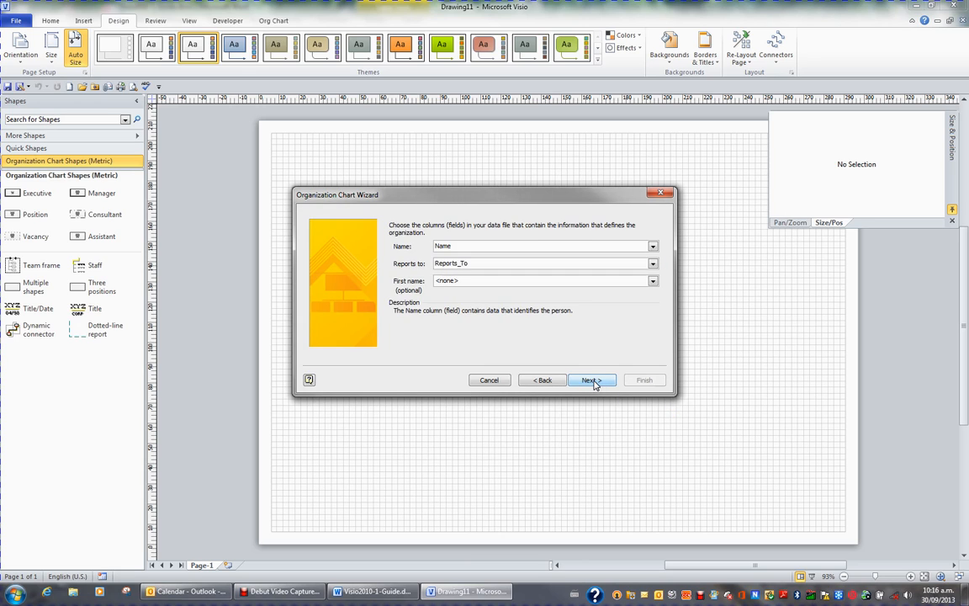
# Step: Accept Name as the name column and Reports_To as the reporting column, with no first name column
pyautogui.click(494, 303)
pyautogui.click(460, 247)
pyautogui.click(596, 383)
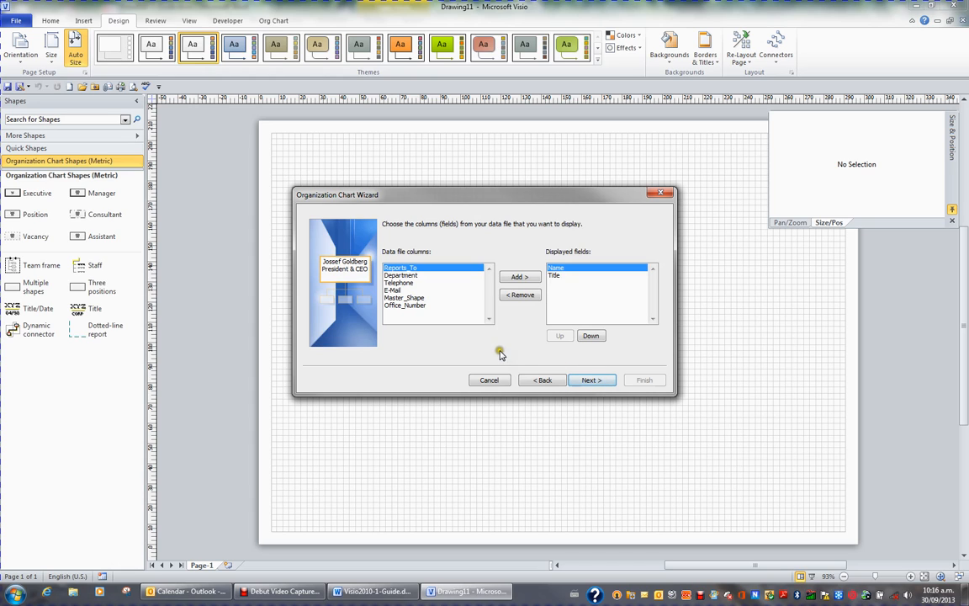
# Step: Try adding Department to the displayed fields, reorder it above and back below Title, and remove it again
pyautogui.click(562, 268)
pyautogui.click(566, 276)
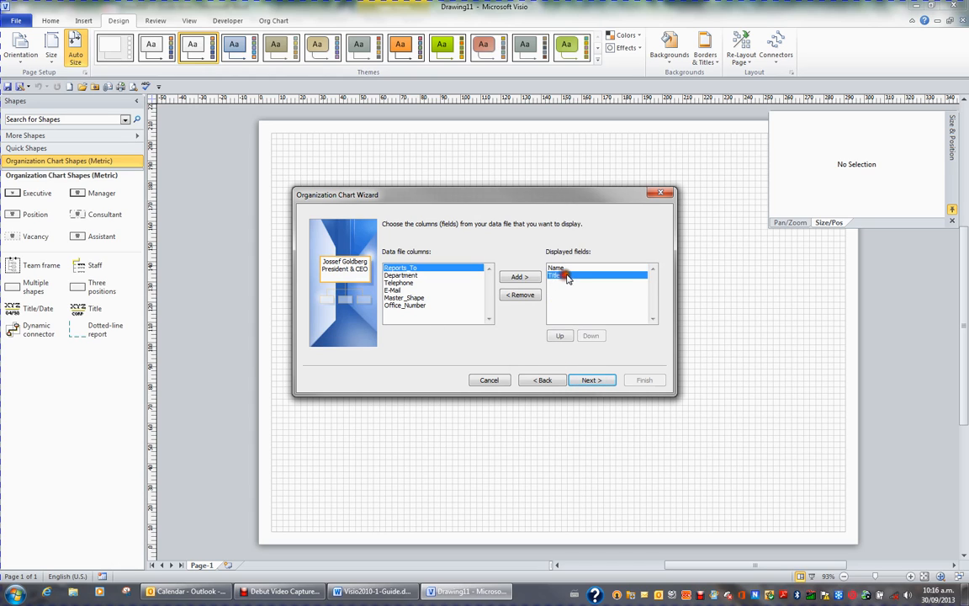
pyautogui.click(565, 270)
pyautogui.click(566, 276)
pyautogui.click(400, 275)
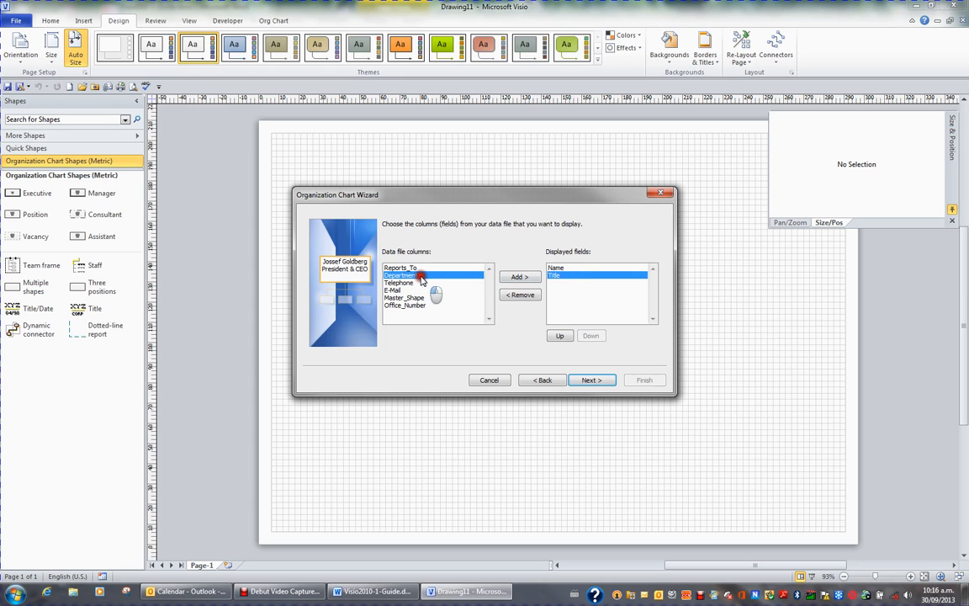
pyautogui.click(515, 277)
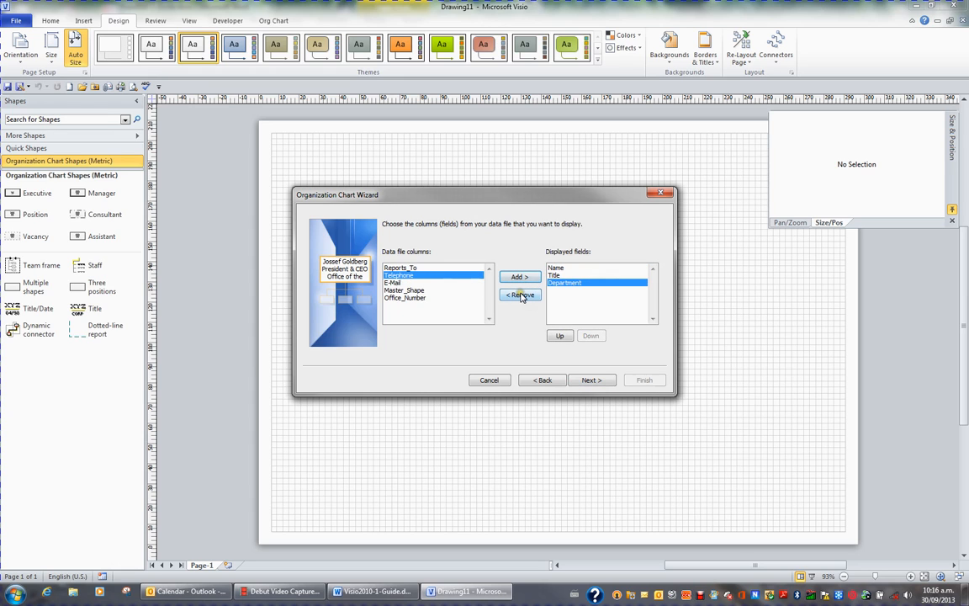
pyautogui.click(559, 335)
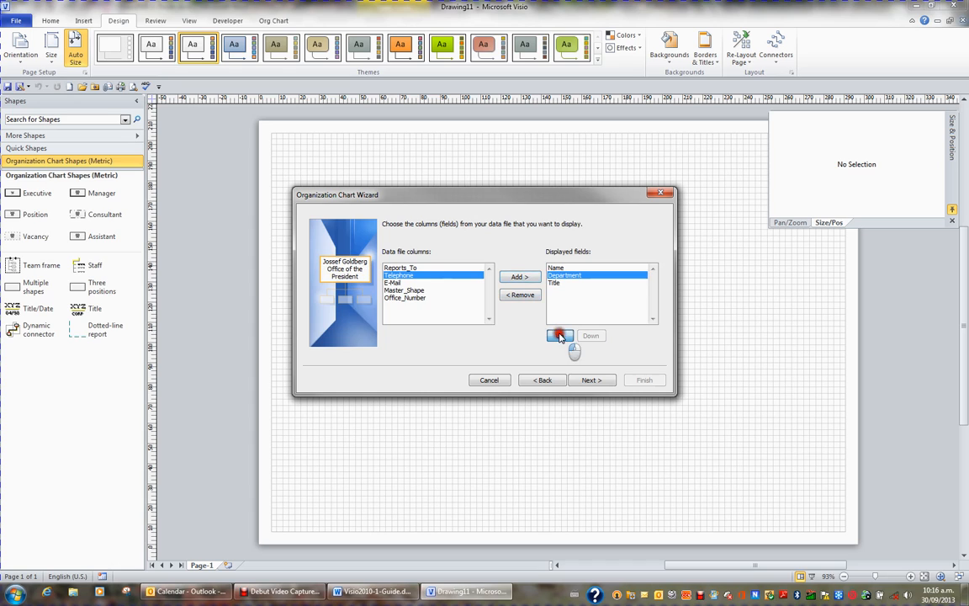
pyautogui.click(588, 336)
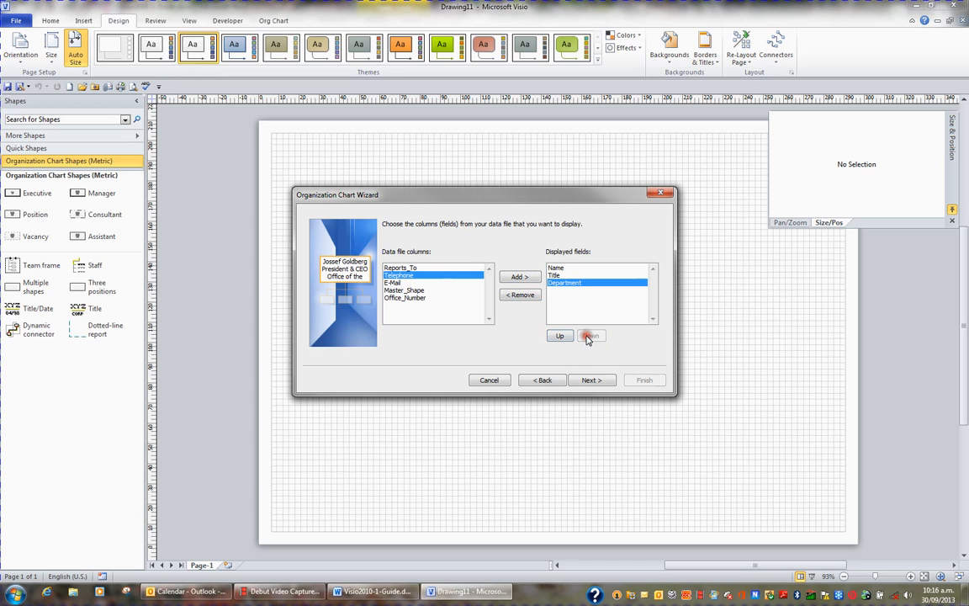
pyautogui.click(522, 294)
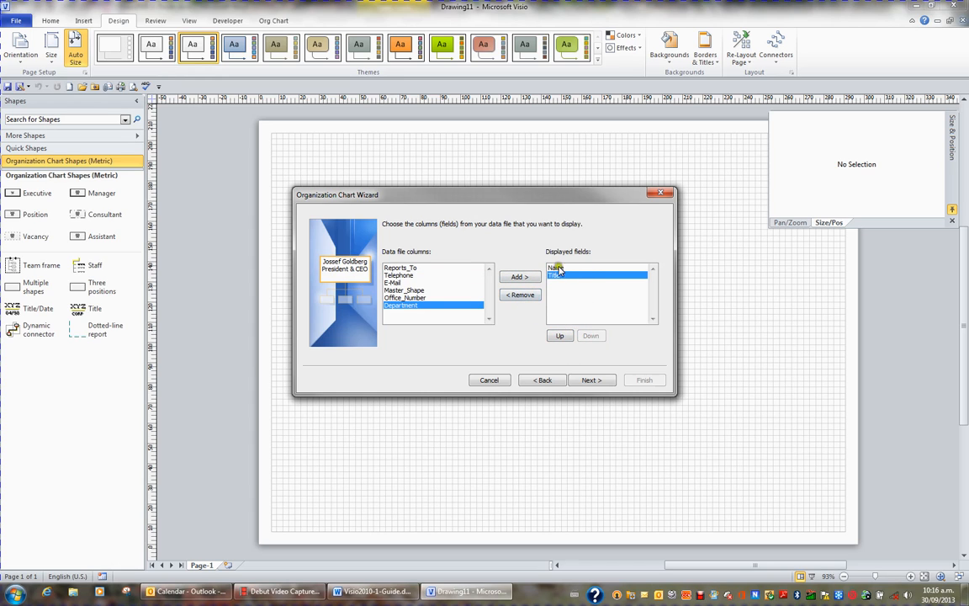
# Step: Generate the chart displaying Name and Title, without shape data fields, automatically broken across pages from <Top Executive>, with hyperlinked and synchronized employee shapes
pyautogui.click(594, 380)
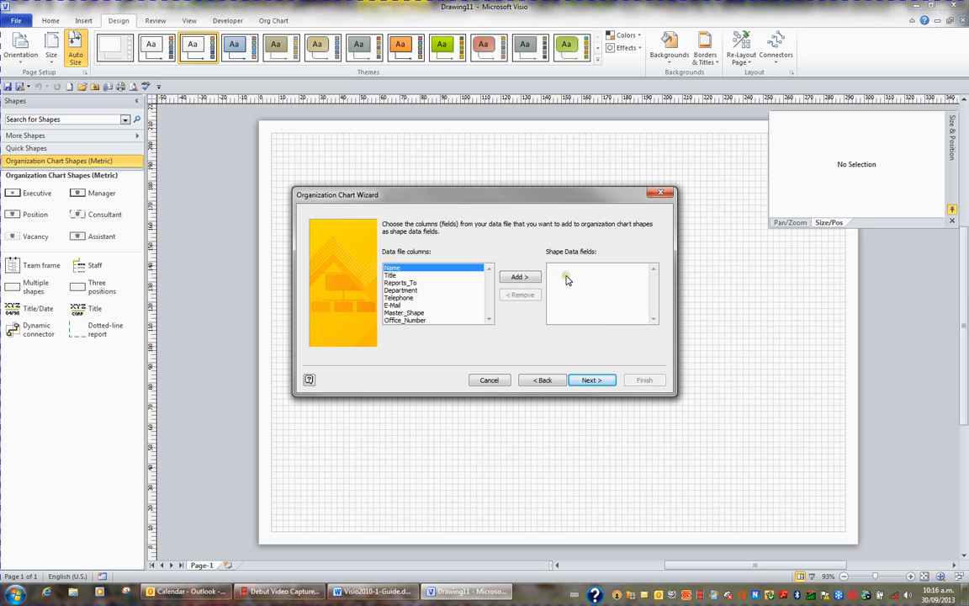
pyautogui.click(598, 382)
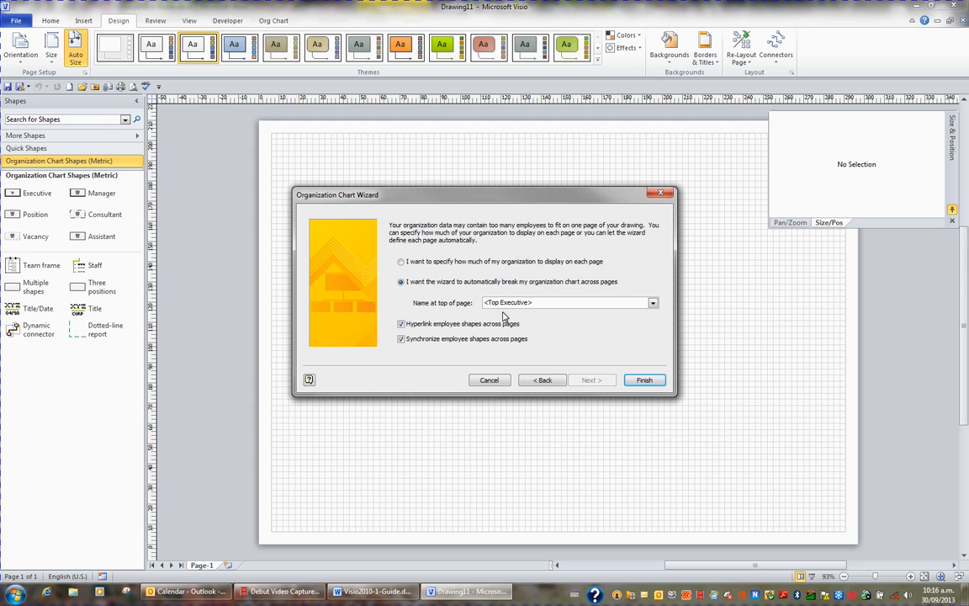
pyautogui.click(527, 312)
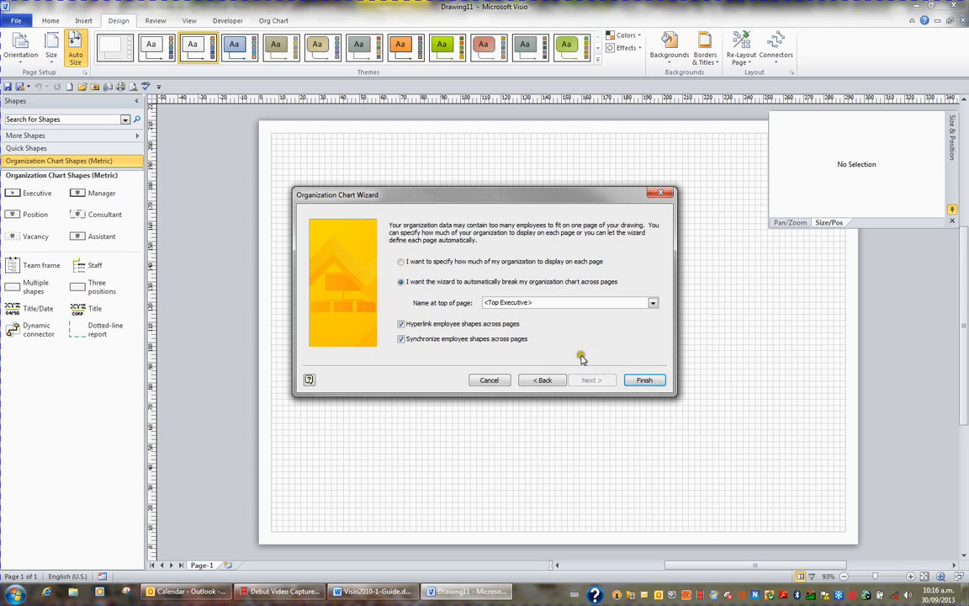
pyautogui.click(644, 380)
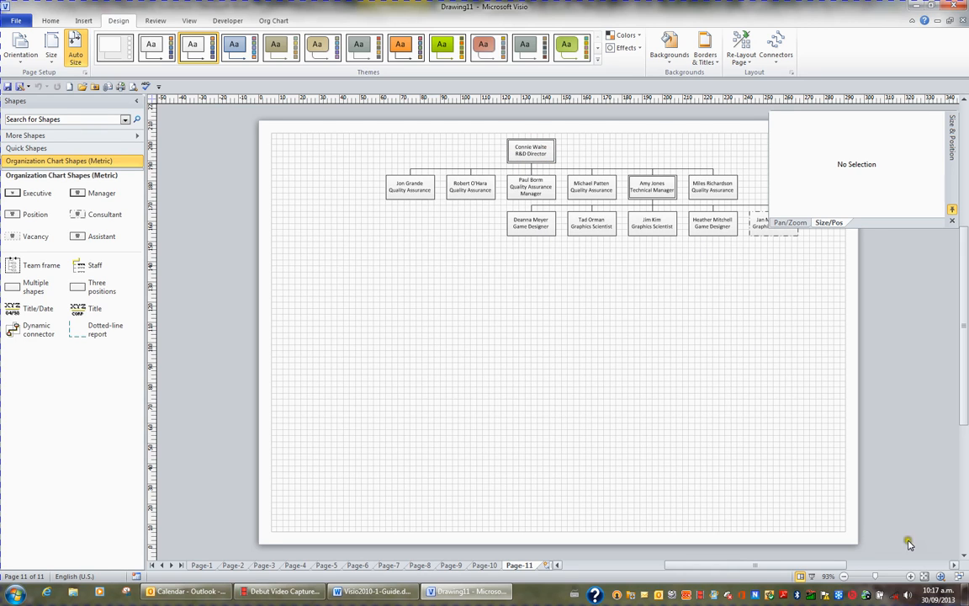
# Step: Review the generated chart's department pages one by one, from Page-11 back to Page-6
pyautogui.click(954, 566)
pyautogui.click(954, 565)
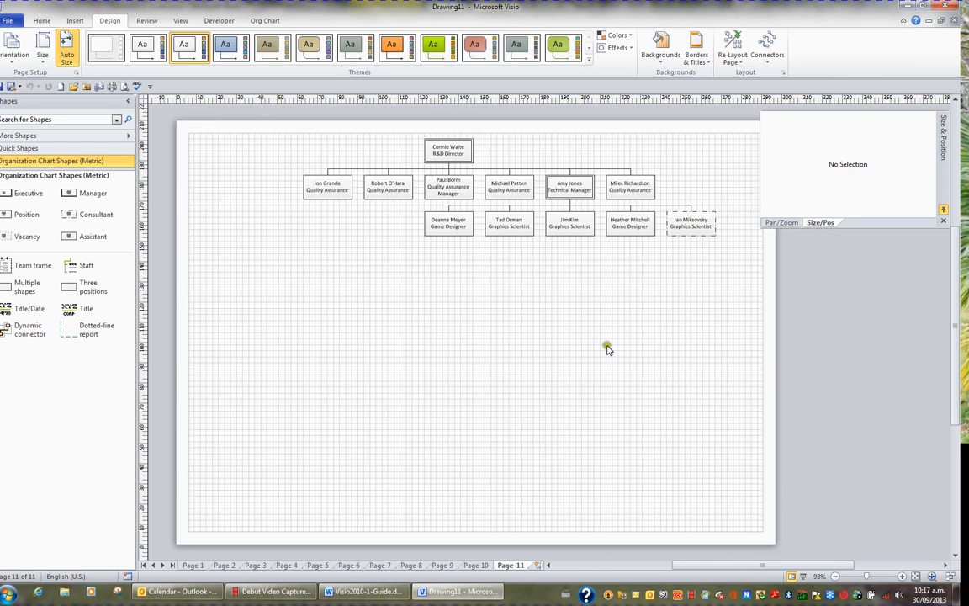
pyautogui.click(480, 567)
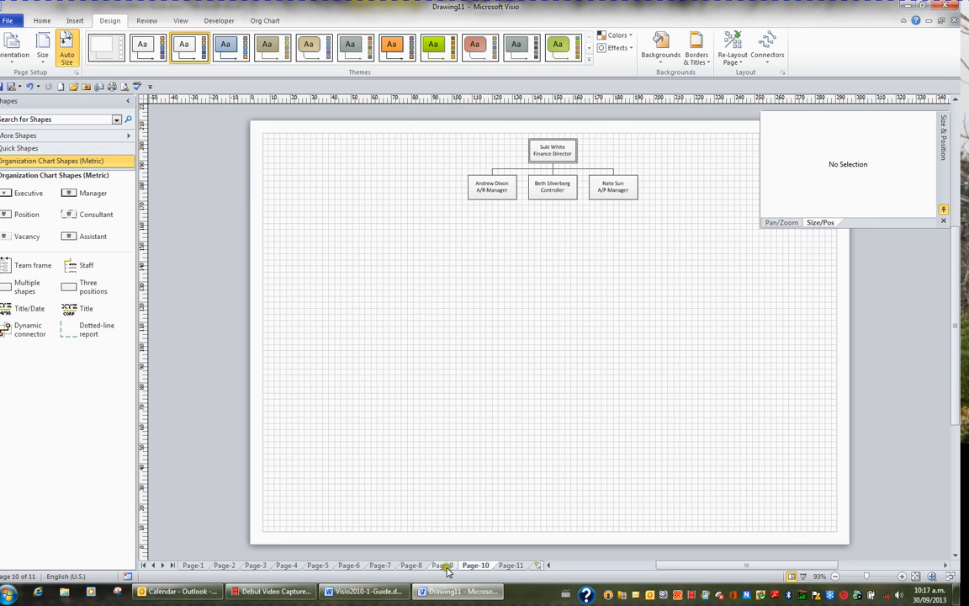
pyautogui.click(441, 566)
pyautogui.click(411, 566)
pyautogui.click(380, 567)
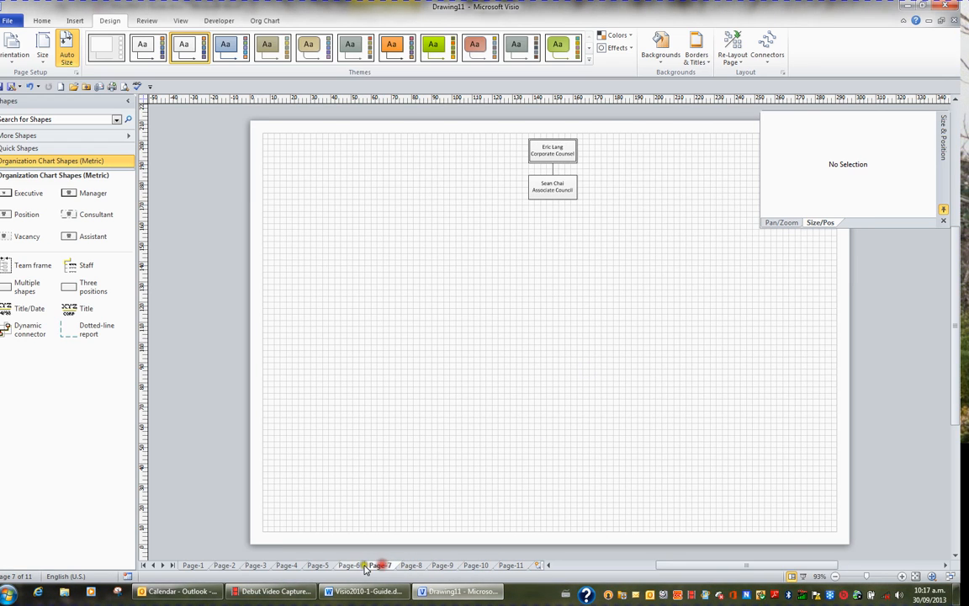
pyautogui.click(356, 566)
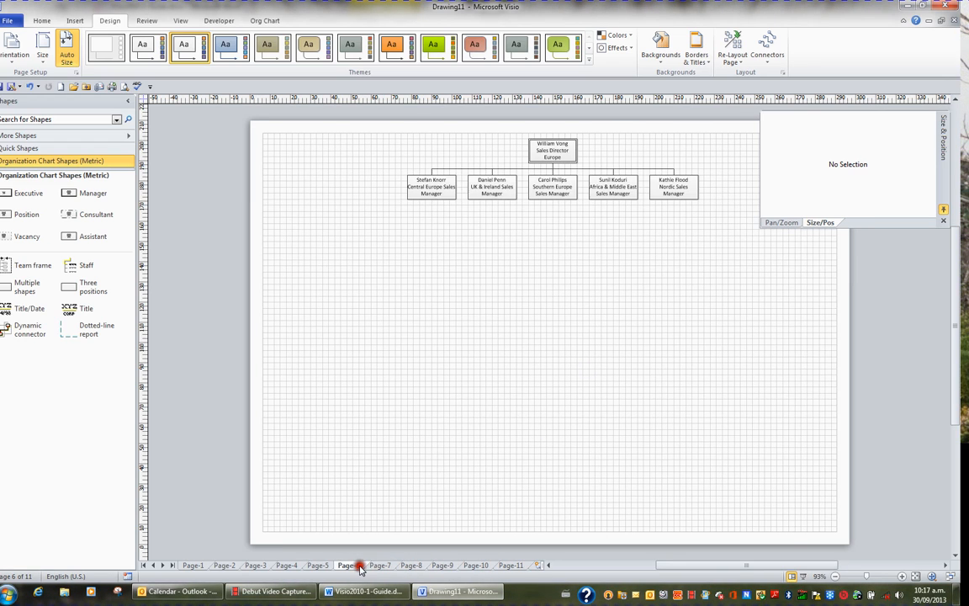
# Step: From the overview on Page-1, follow the R&D Director shape's hyperlink to its department page, view that chart, and return to Page-1
pyautogui.click(196, 566)
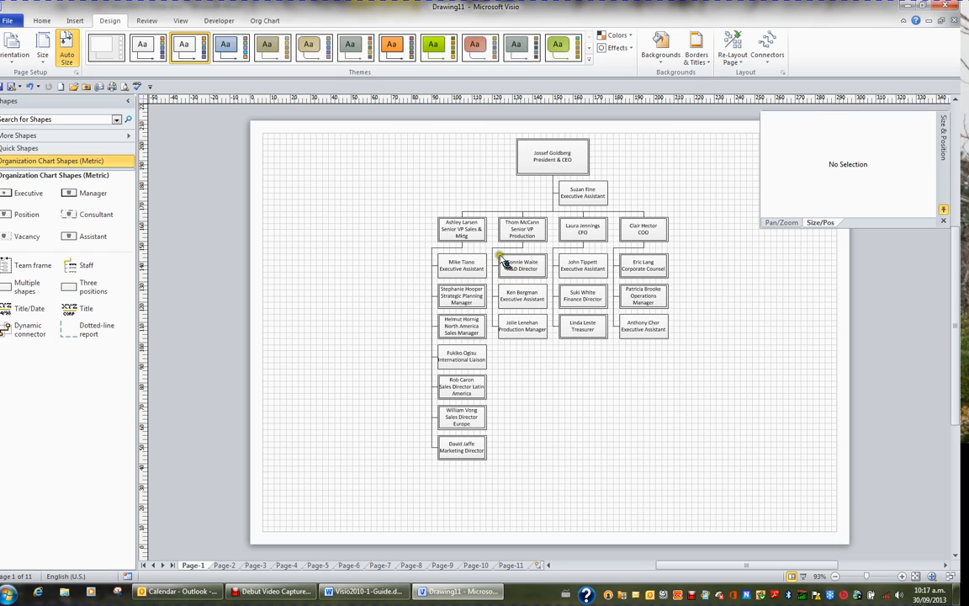
pyautogui.keyDown('ctrl'); pyautogui.click(465, 286); pyautogui.keyUp('ctrl')
pyautogui.keyDown('ctrl'); pyautogui.click(465, 328); pyautogui.keyUp('ctrl')
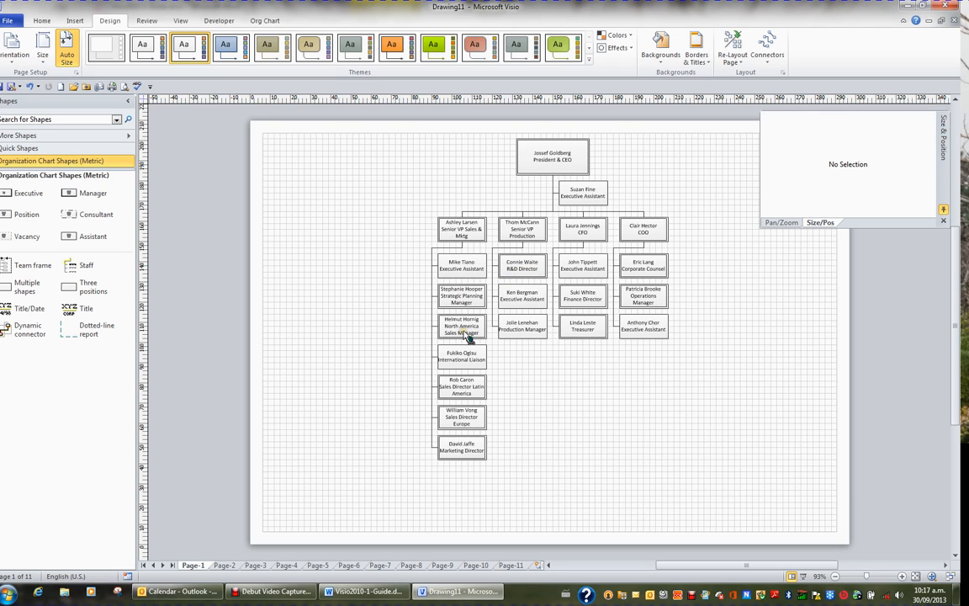
pyautogui.keyDown('ctrl'); pyautogui.click(530, 268); pyautogui.keyUp('ctrl')
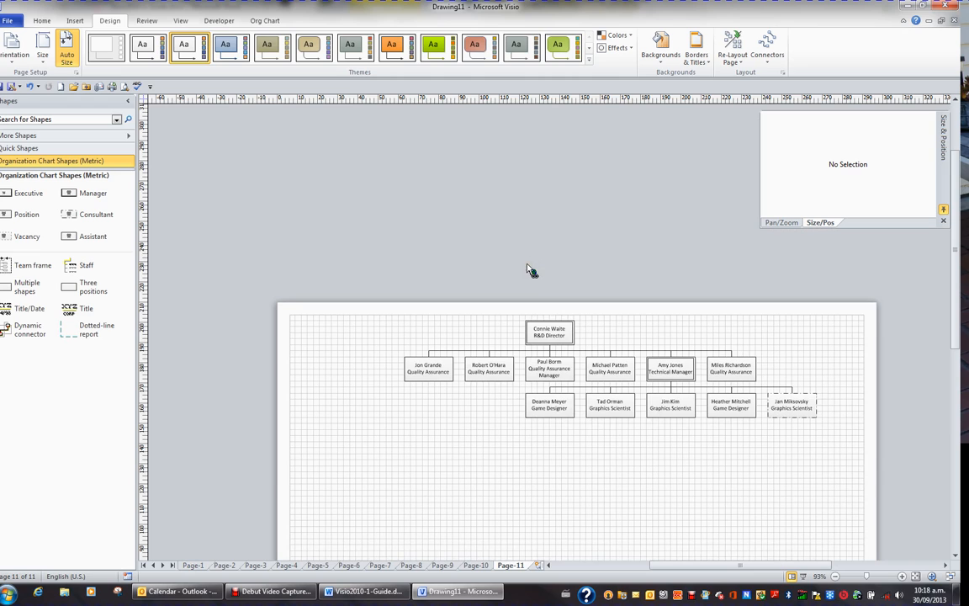
pyautogui.scroll(-1, 634, 478)
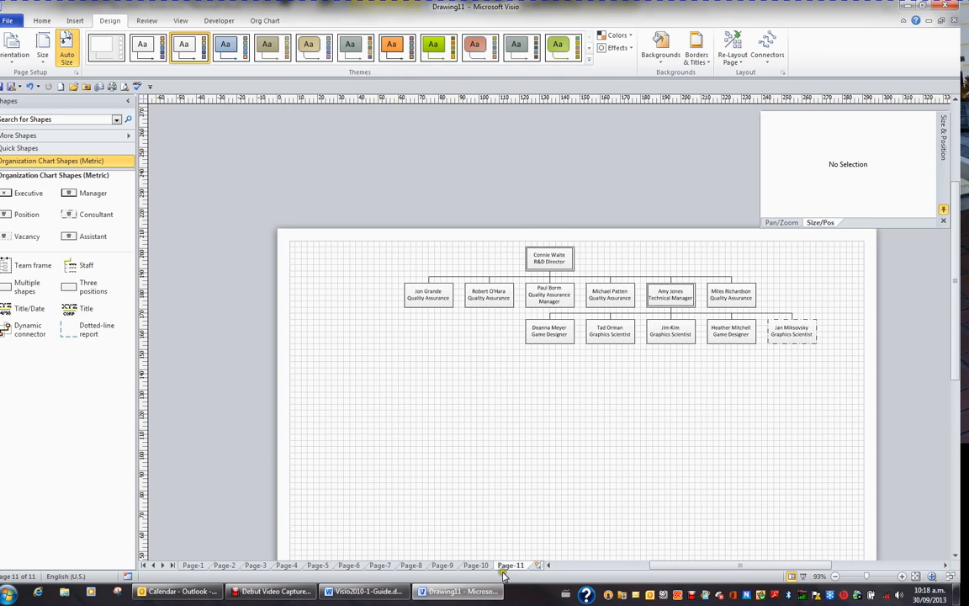
pyautogui.click(193, 564)
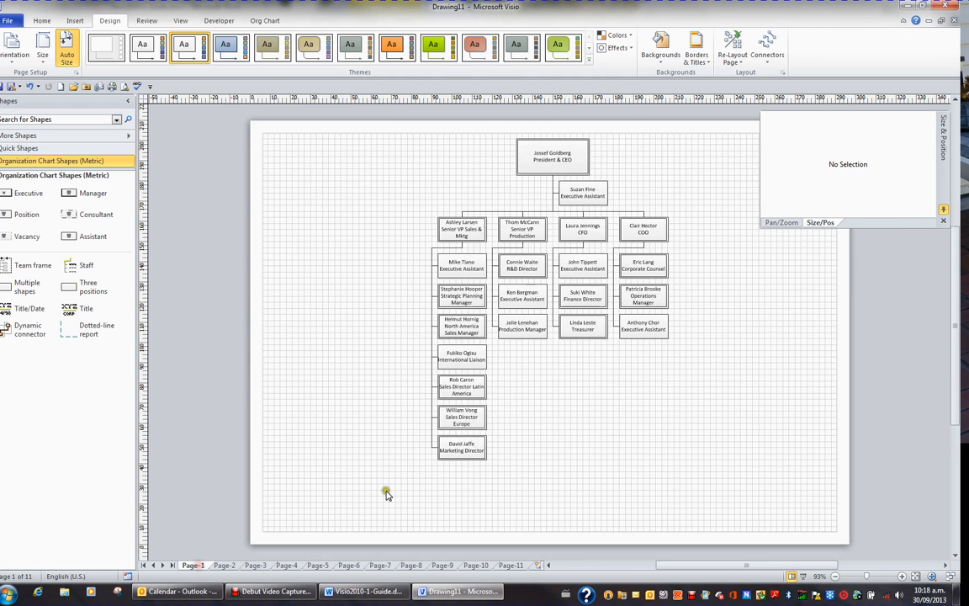